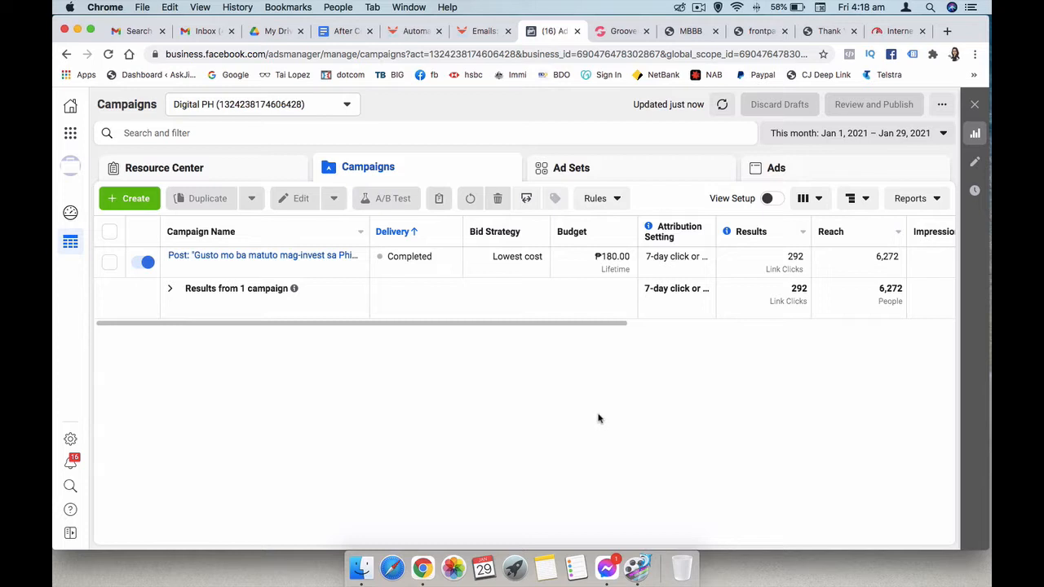
- Go to Events Manager from the Business Tools menu and view Digital PH's Pixel settings
click(70, 135)
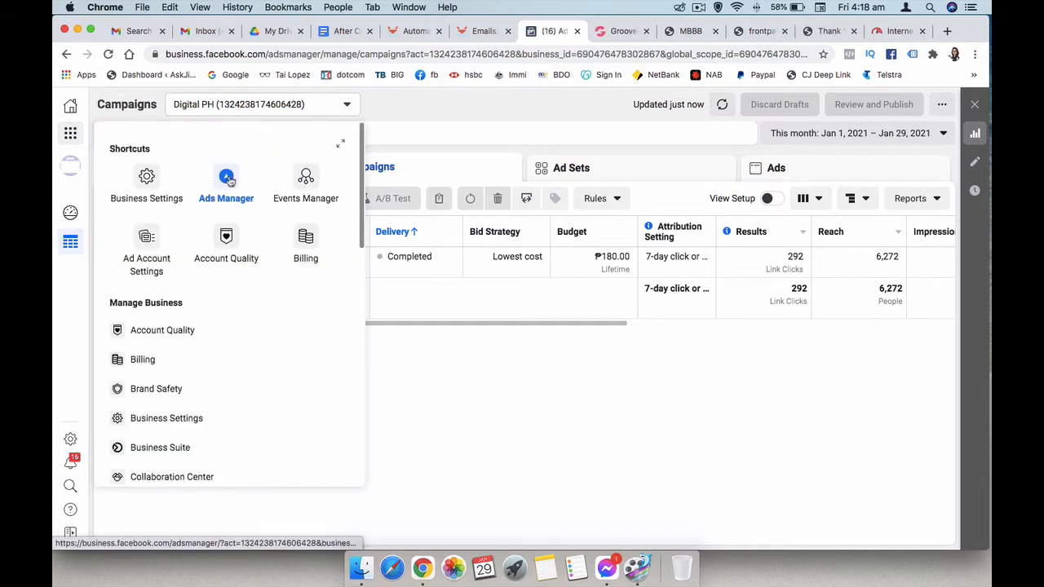
click(308, 182)
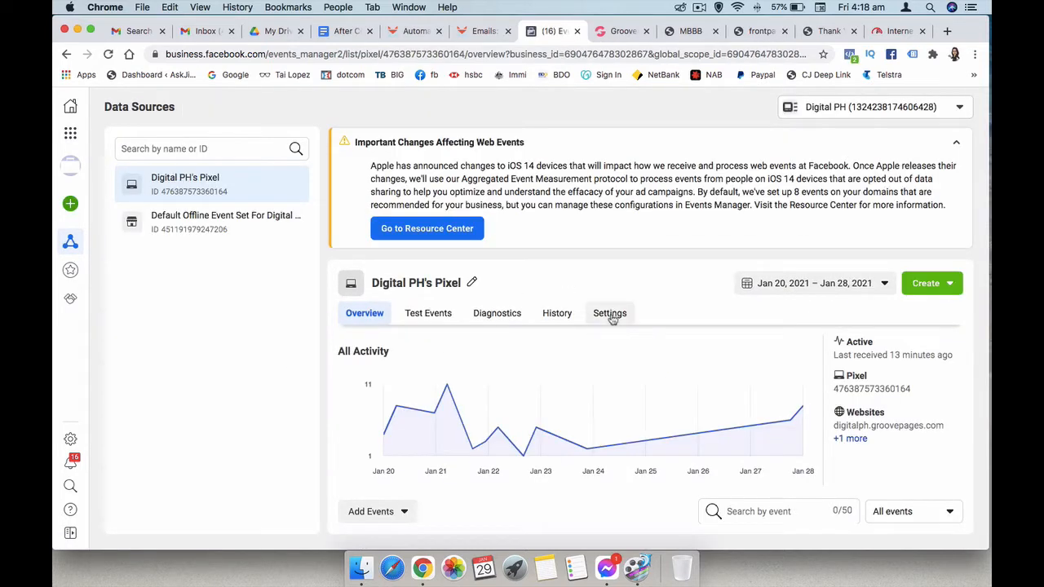
click(610, 314)
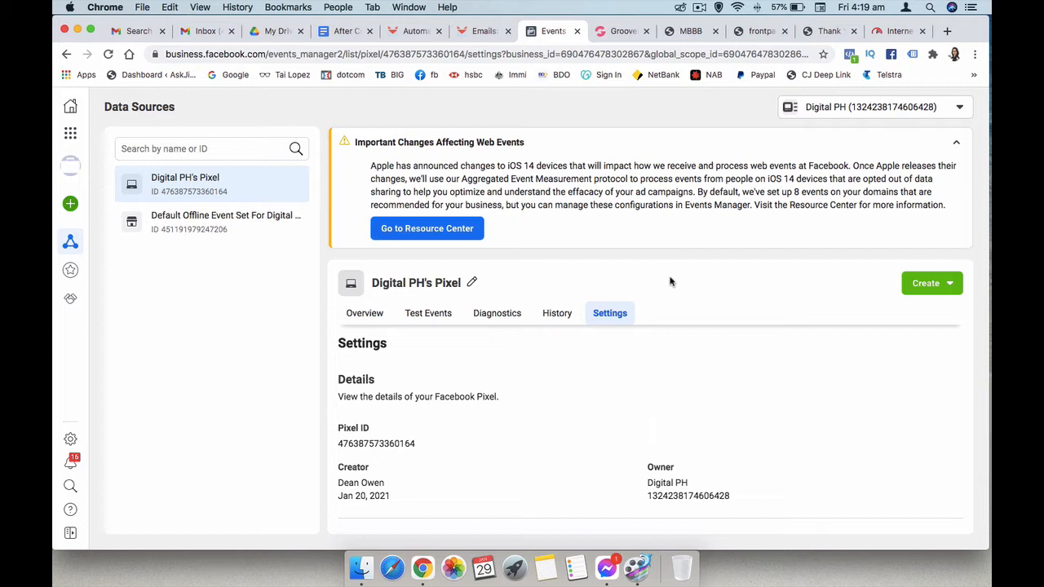
- Scroll down to Event Setup and launch the Event Setup Tool for the pixel
scroll(659, 354, down, 5)
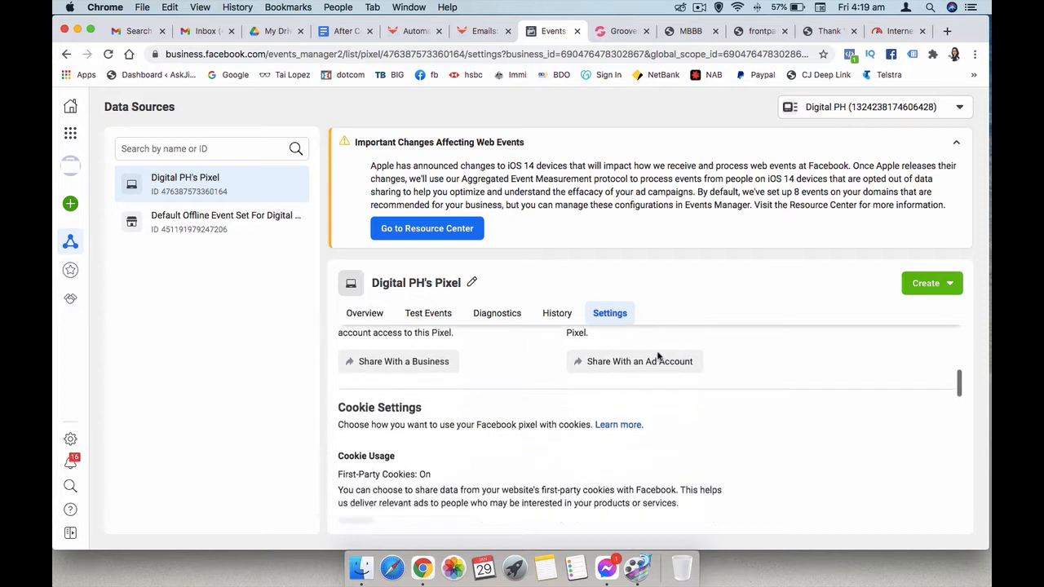
scroll(659, 357, down, 5)
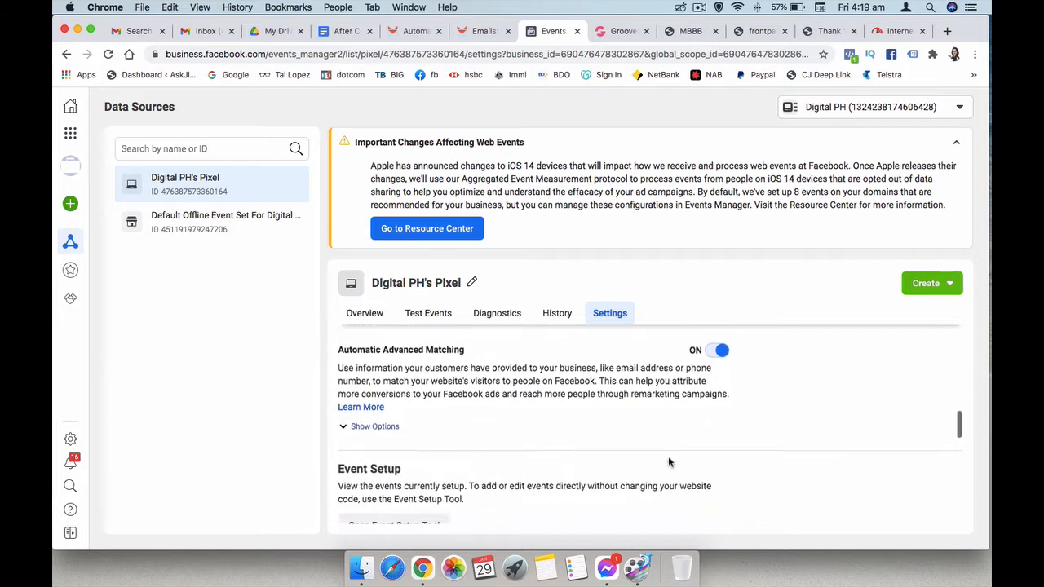
scroll(668, 463, down, 2)
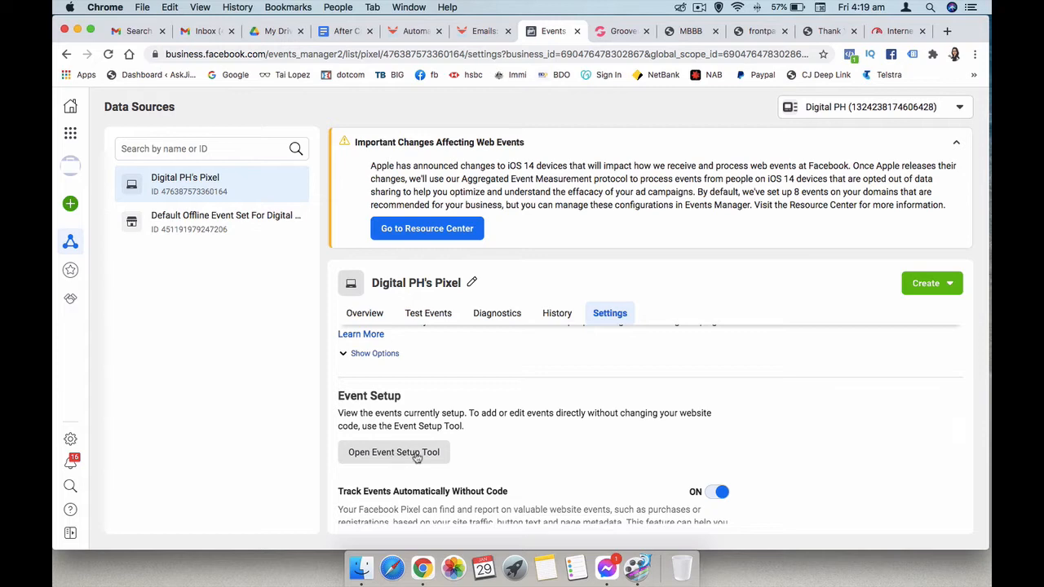
click(403, 455)
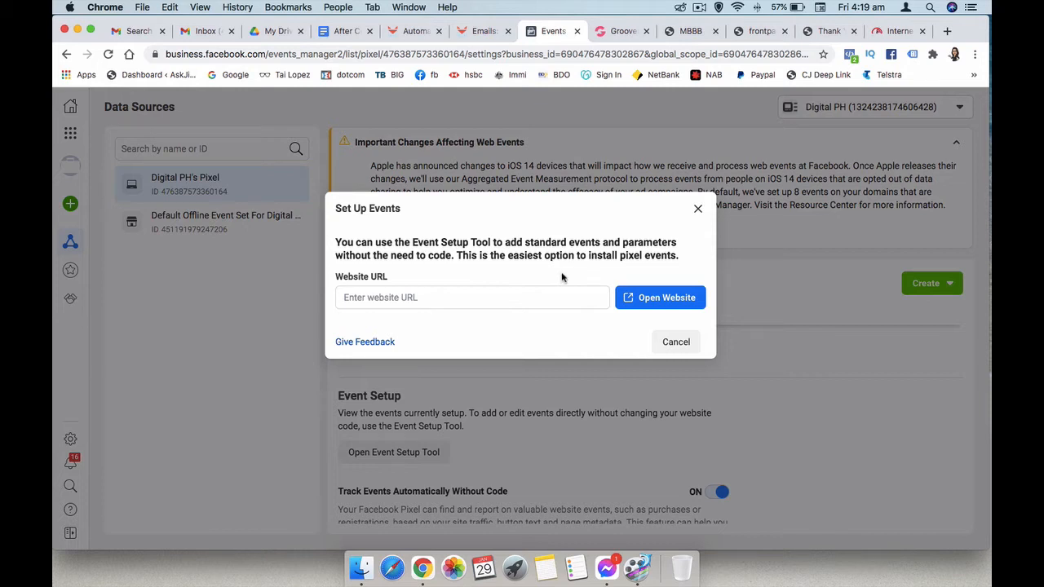
- Copy the digitalph.groovepages.com/free-ebook/mbbb address from the MBBB tab and open it in the setup tool
click(686, 31)
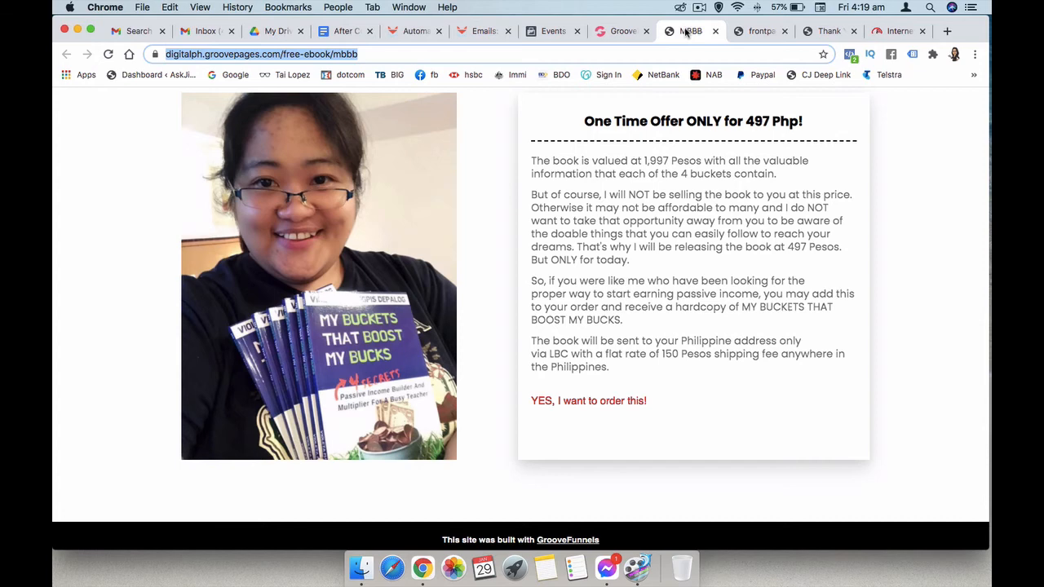
scroll(718, 296, up, 10)
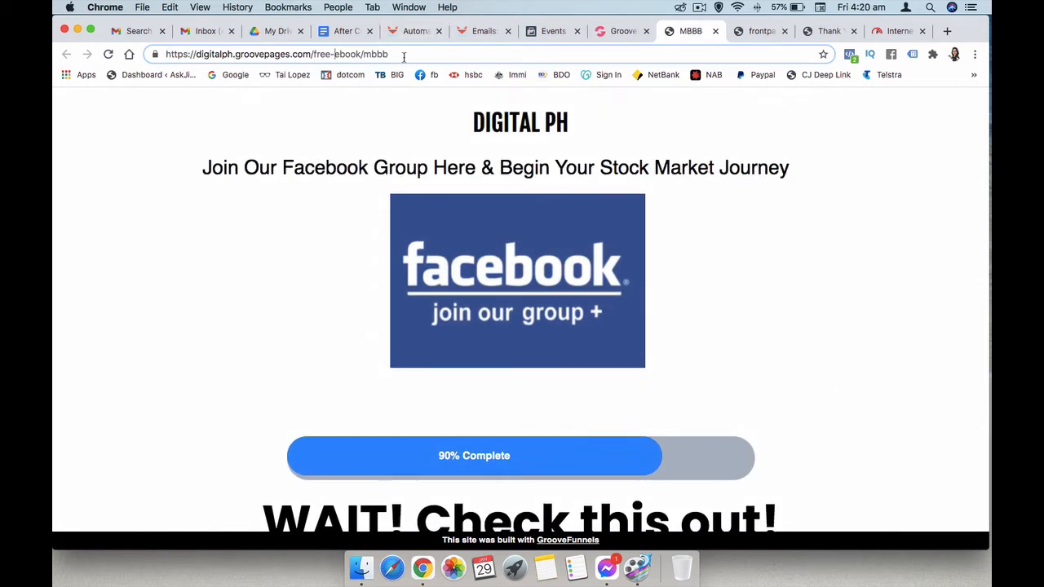
triple_click(341, 54)
right_click(342, 56)
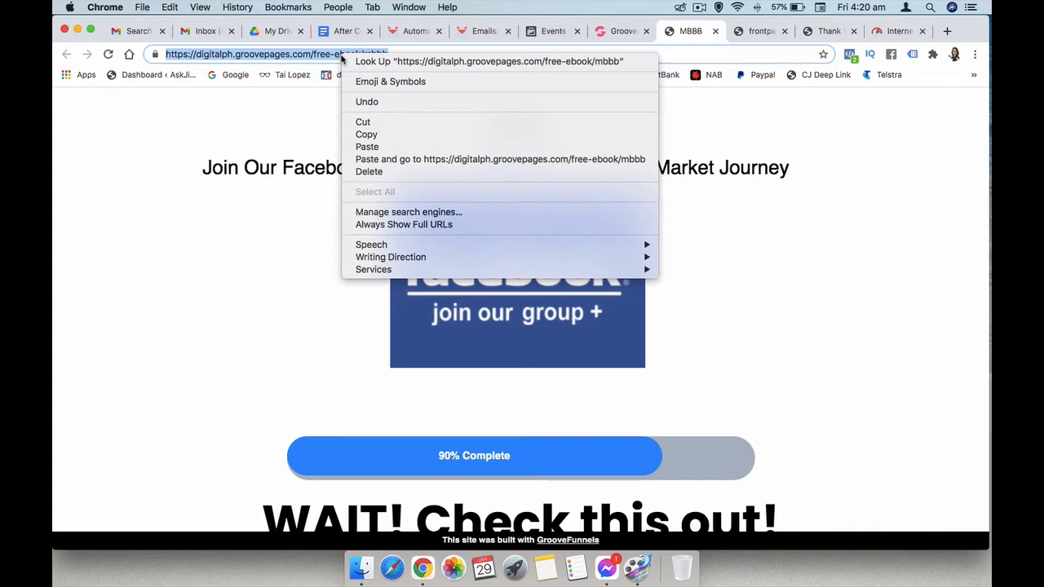
click(367, 134)
click(560, 33)
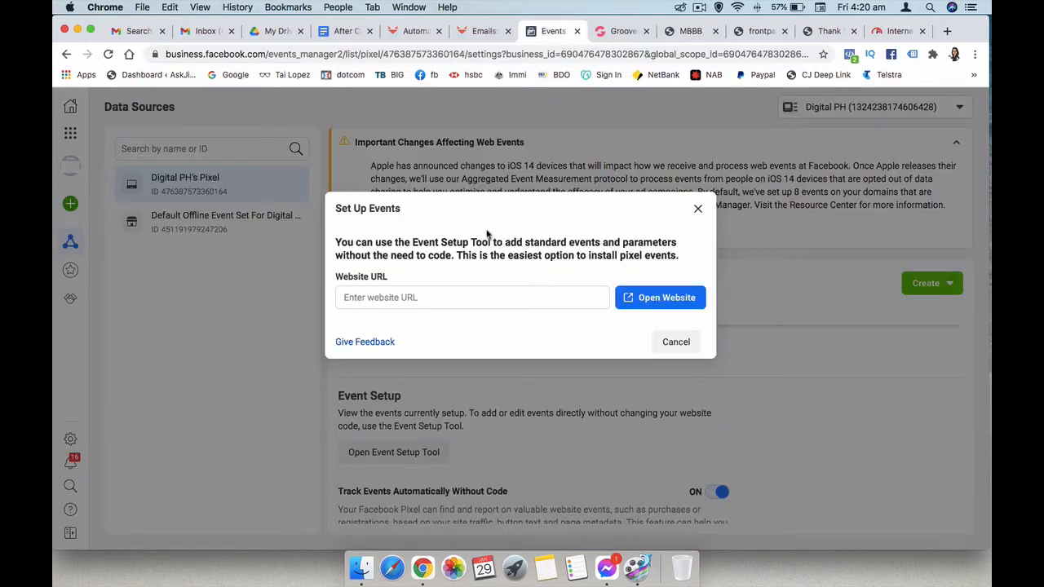
click(441, 298)
key(super+v)
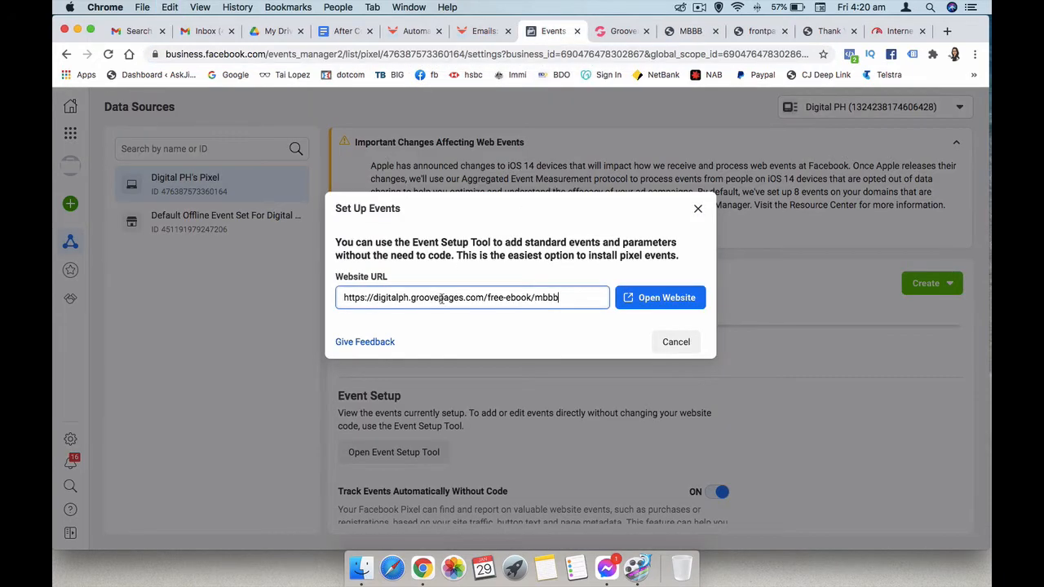
click(644, 298)
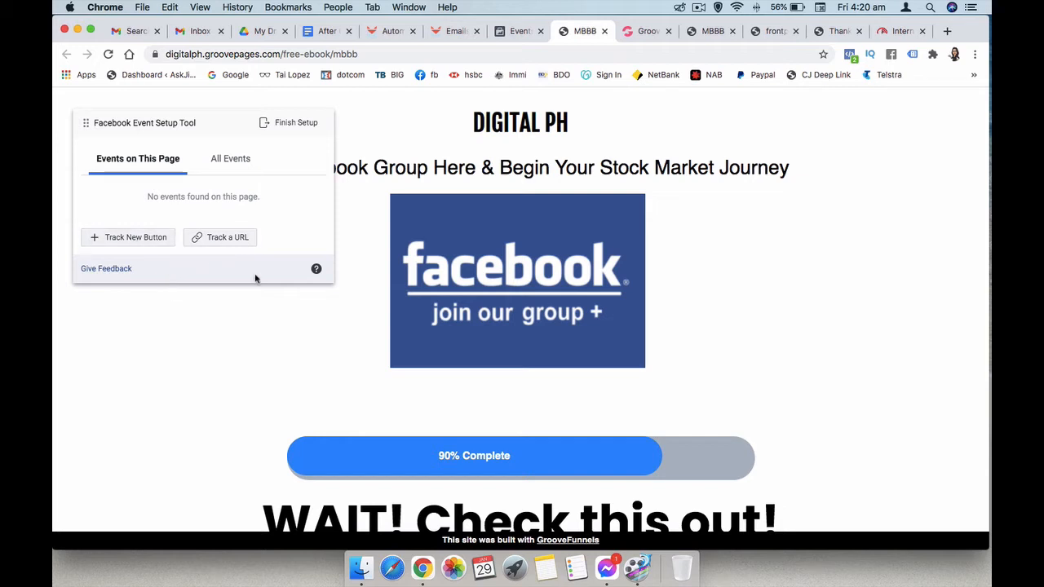
- Start tracking a new button and pick 'YES, I want to order this!' on the sales page
click(139, 238)
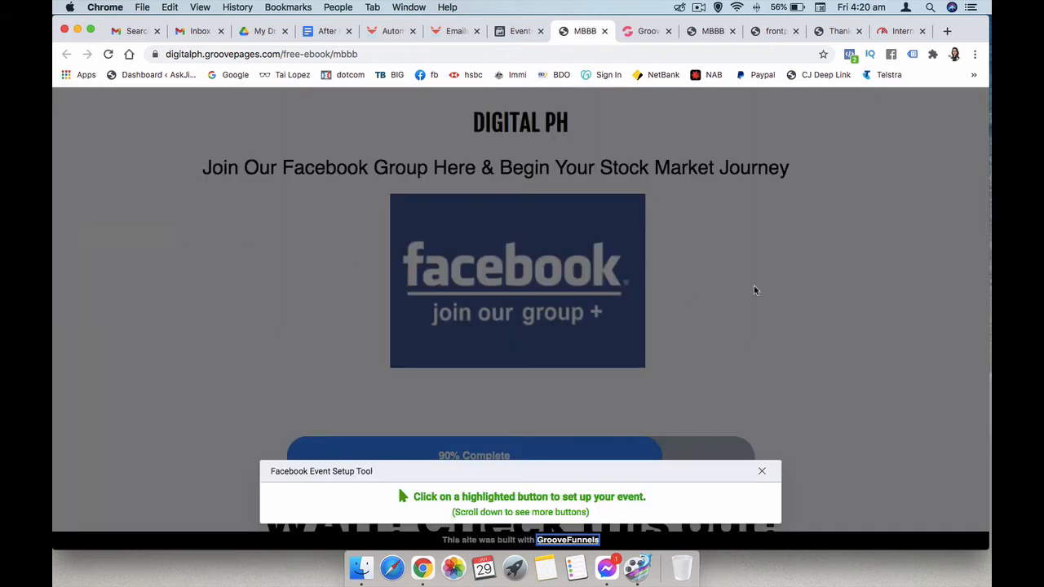
scroll(754, 287, down, 5)
scroll(754, 287, down, 10)
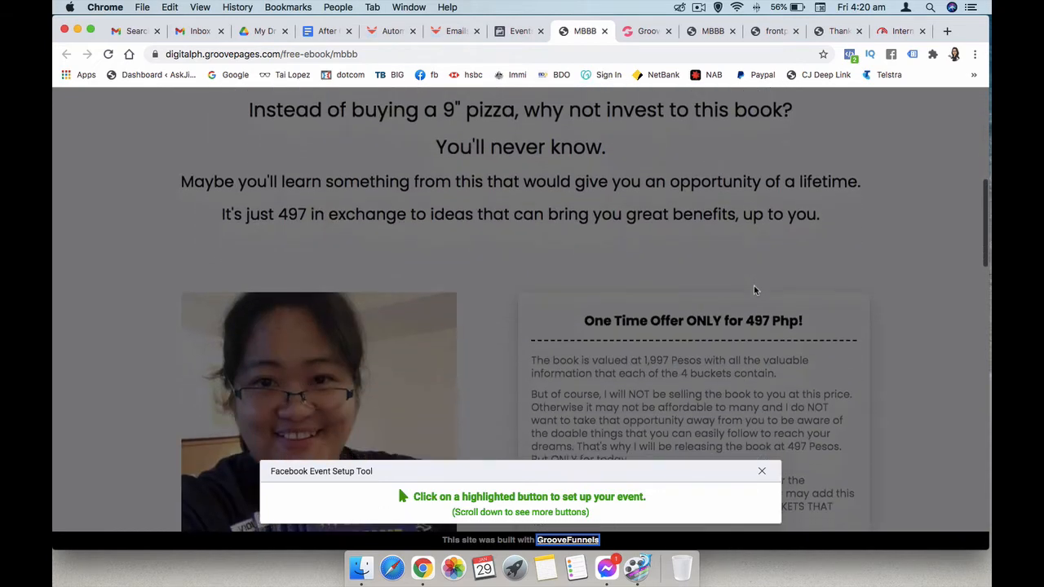
scroll(754, 290, down, 3)
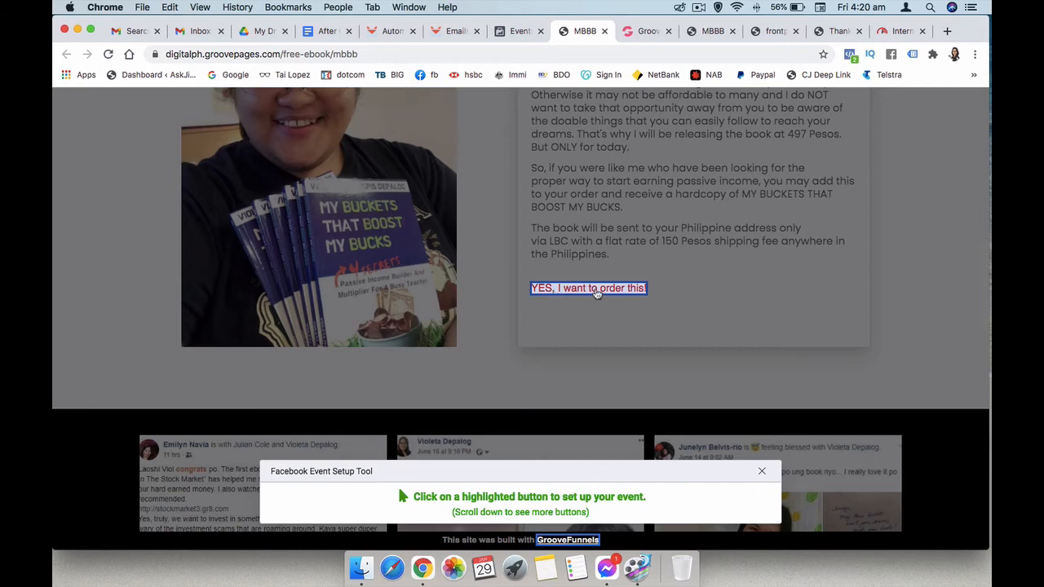
scroll(597, 294, down, 10)
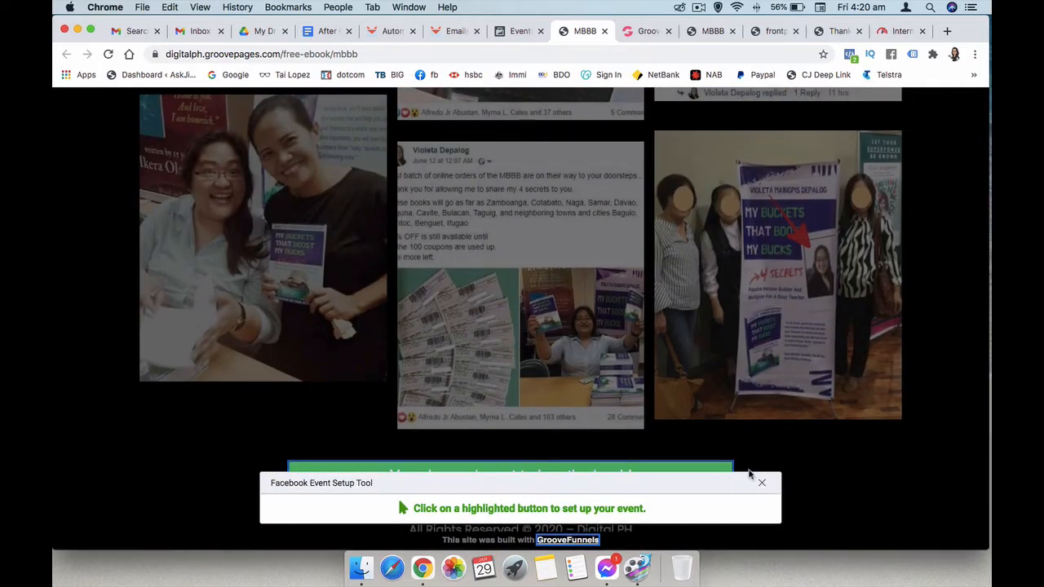
click(759, 484)
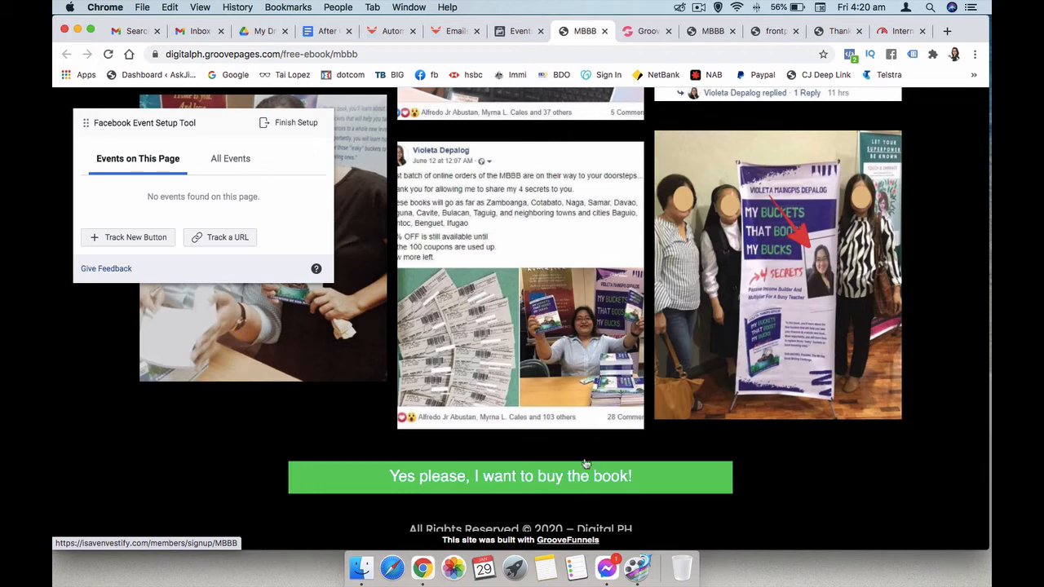
click(135, 239)
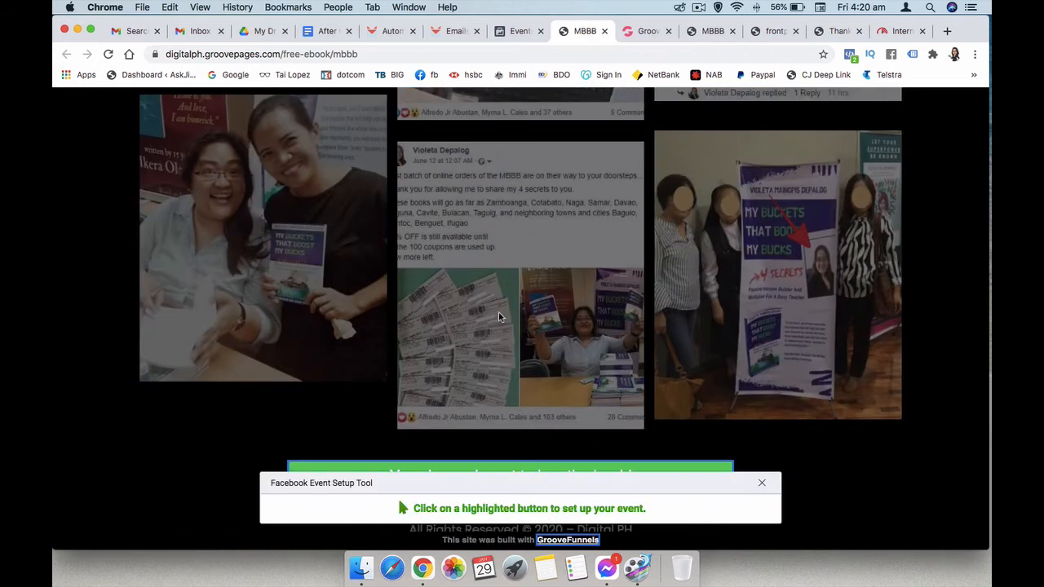
scroll(533, 336, up, 5)
scroll(533, 336, up, 2)
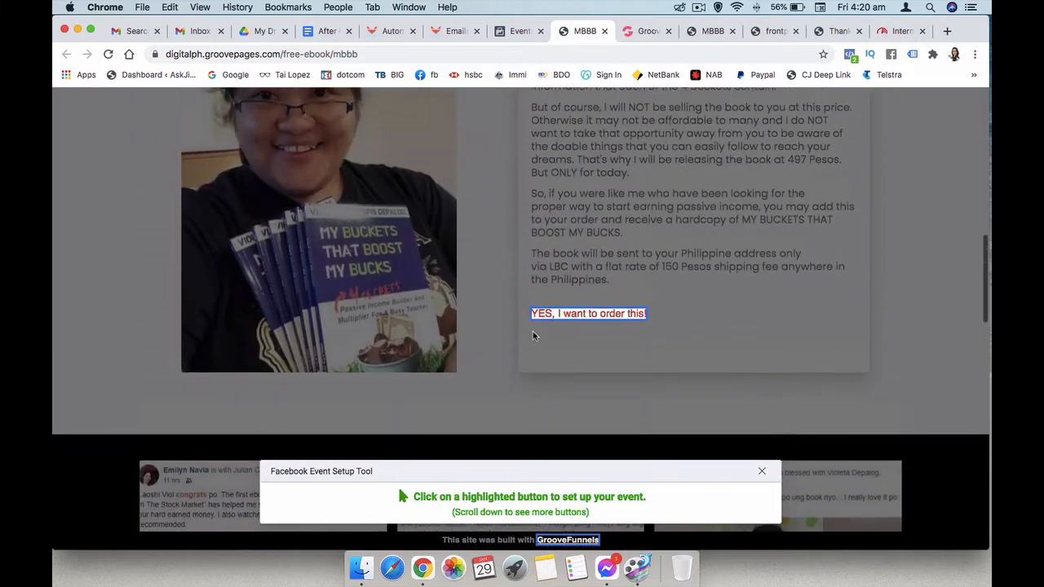
click(584, 317)
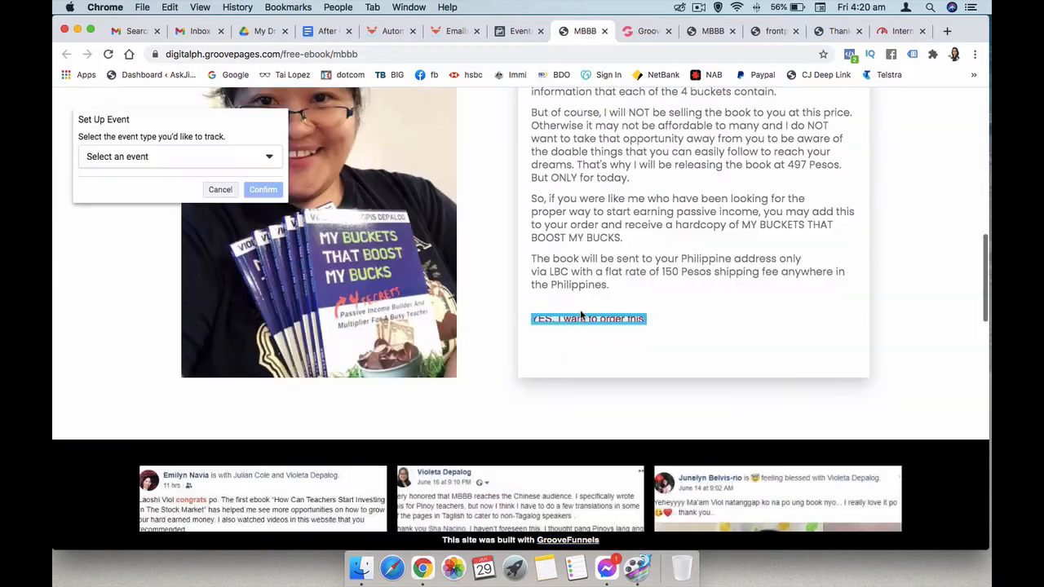
- Save the button as an Initiate Checkout event with 'Don't include value' selected
click(220, 162)
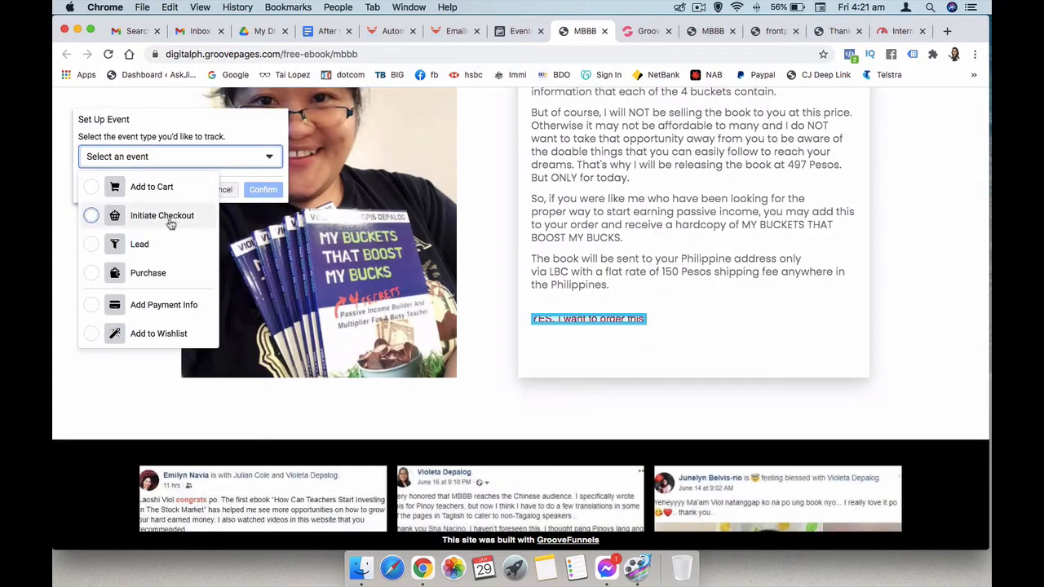
click(95, 216)
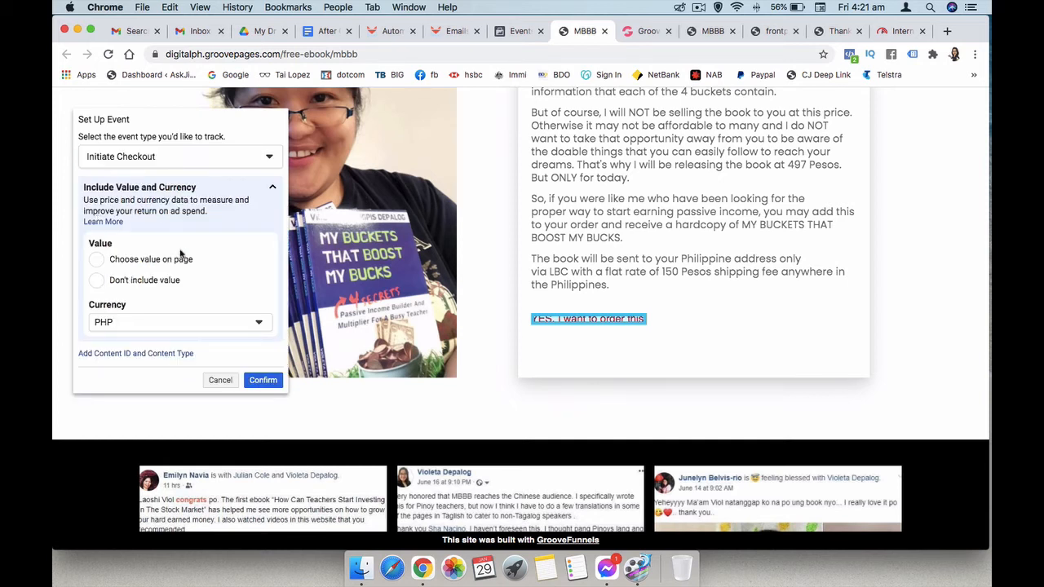
click(211, 160)
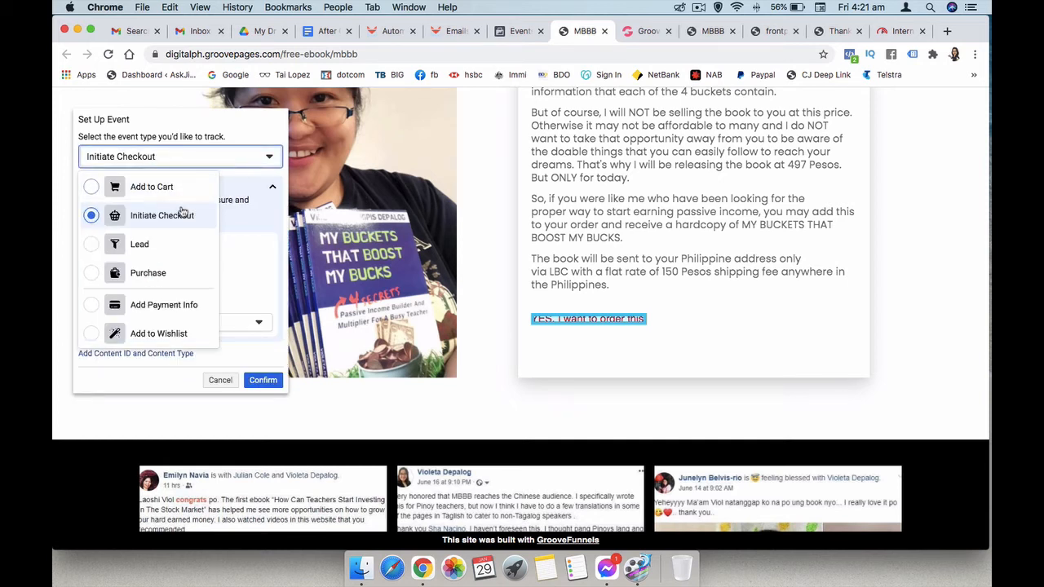
scroll(178, 275, down, 3)
scroll(178, 275, down, 8)
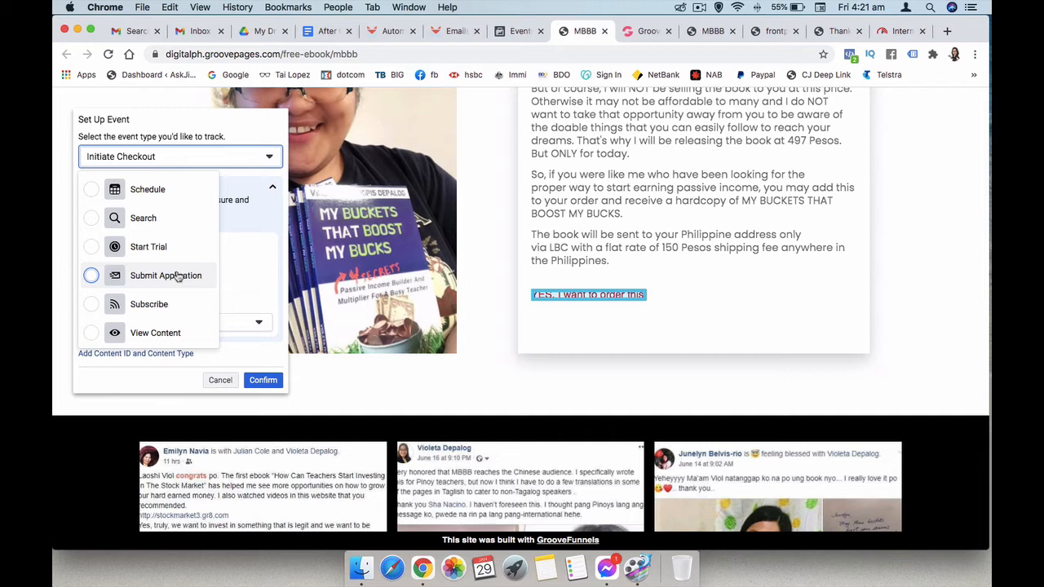
scroll(178, 276, up, 10)
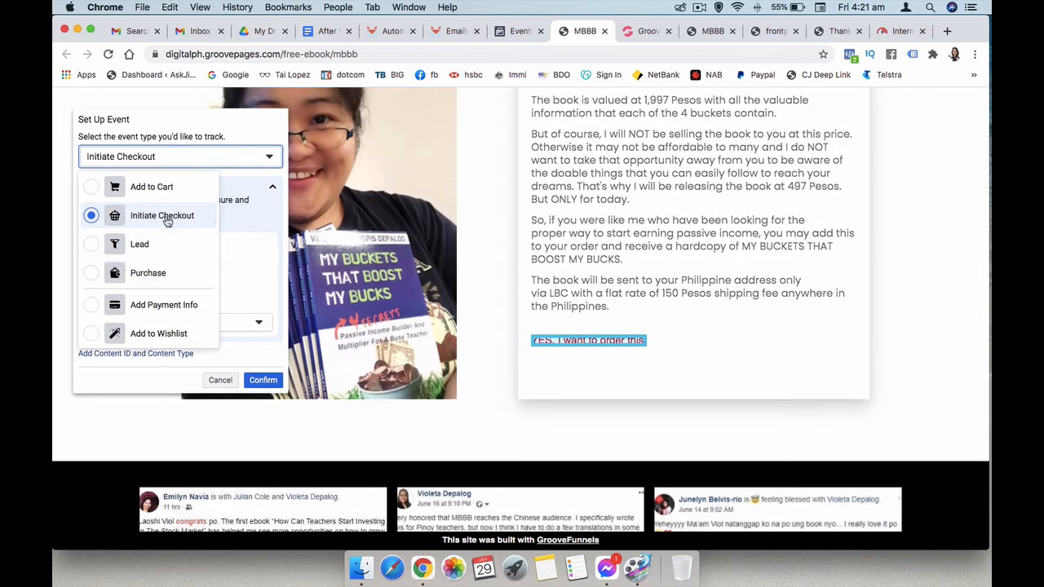
click(264, 216)
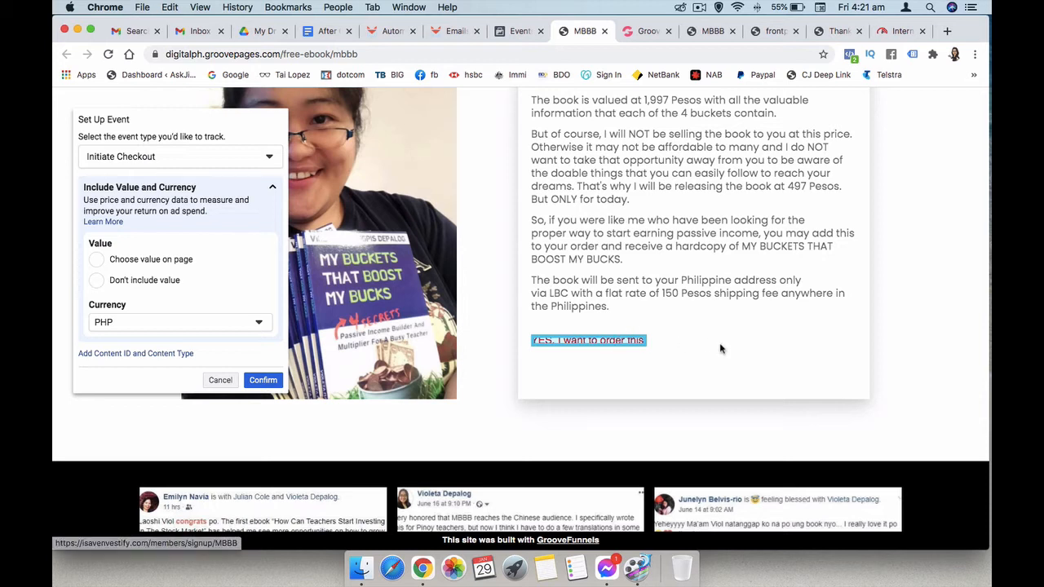
scroll(720, 347, up, 5)
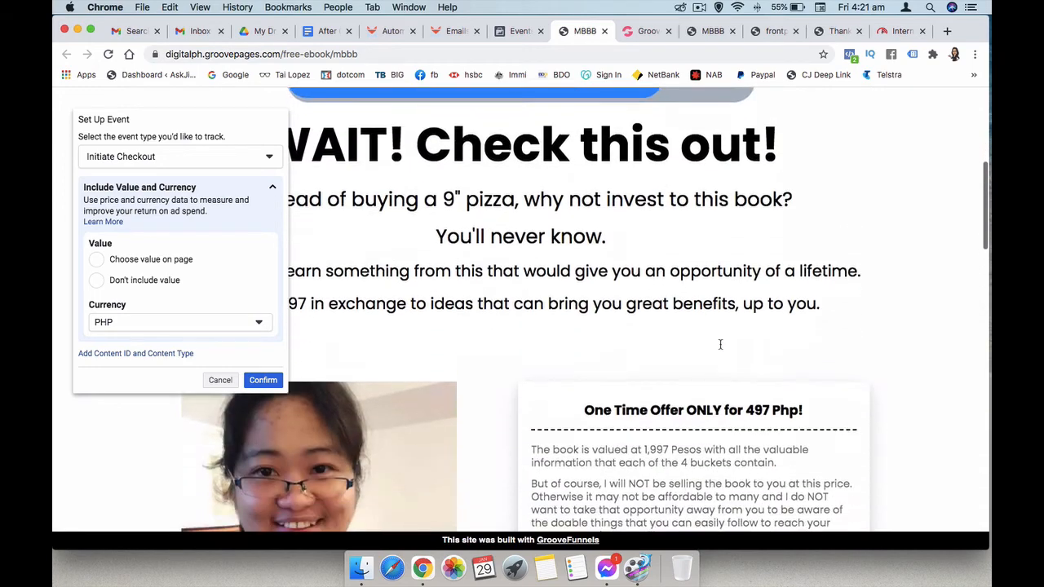
scroll(738, 367, down, 4)
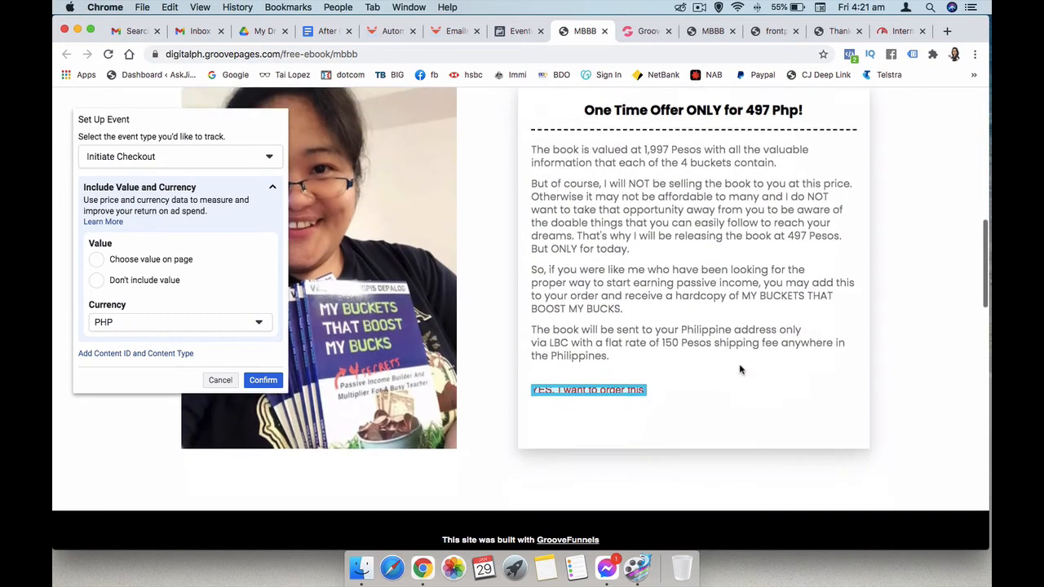
scroll(740, 369, down, 2)
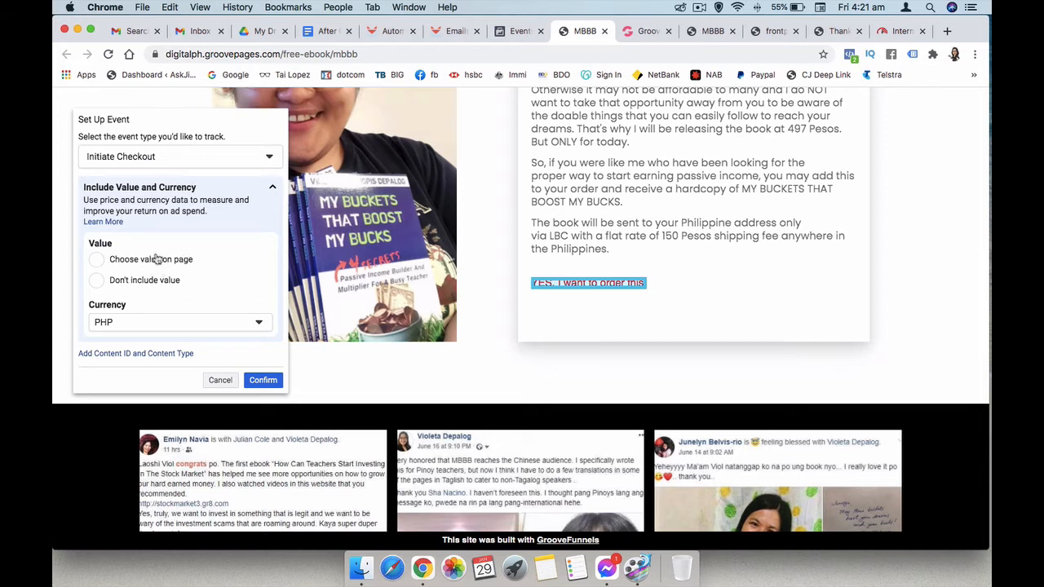
click(100, 282)
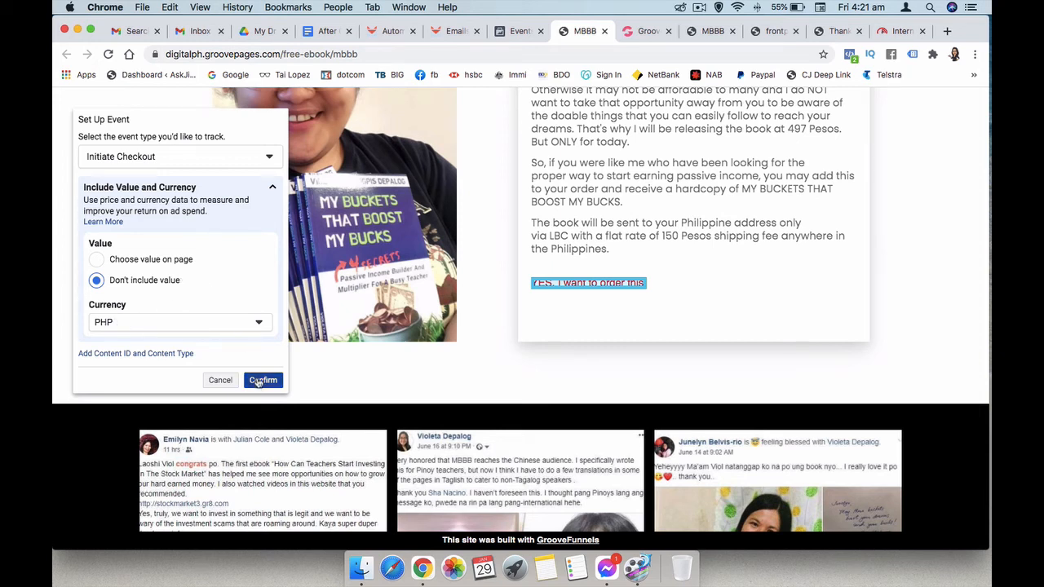
click(263, 381)
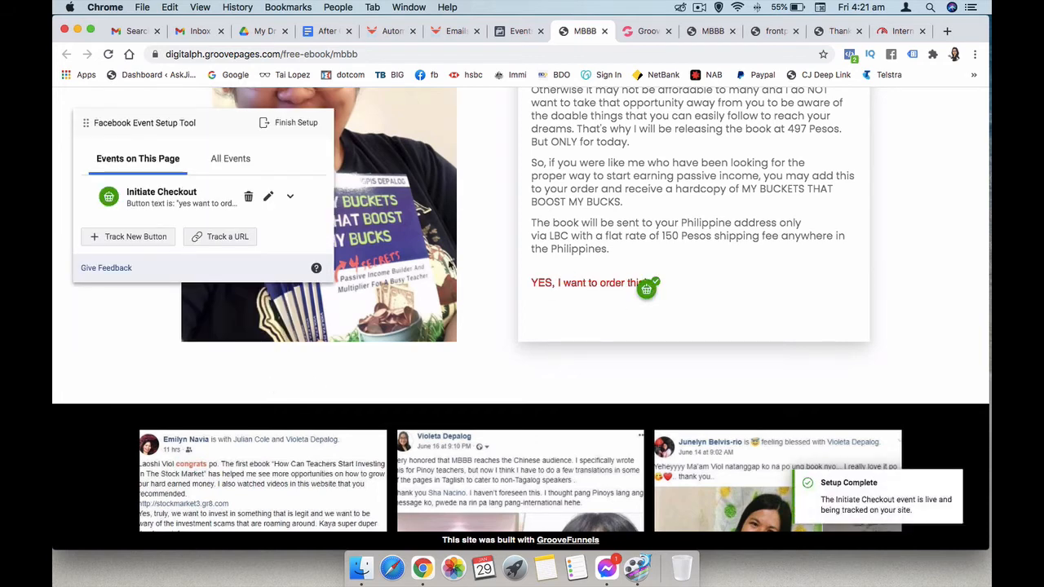
- Track the 'Yes please, I want to buy the book!' button as Initiate Checkout without value
click(135, 236)
scroll(498, 318, down, 10)
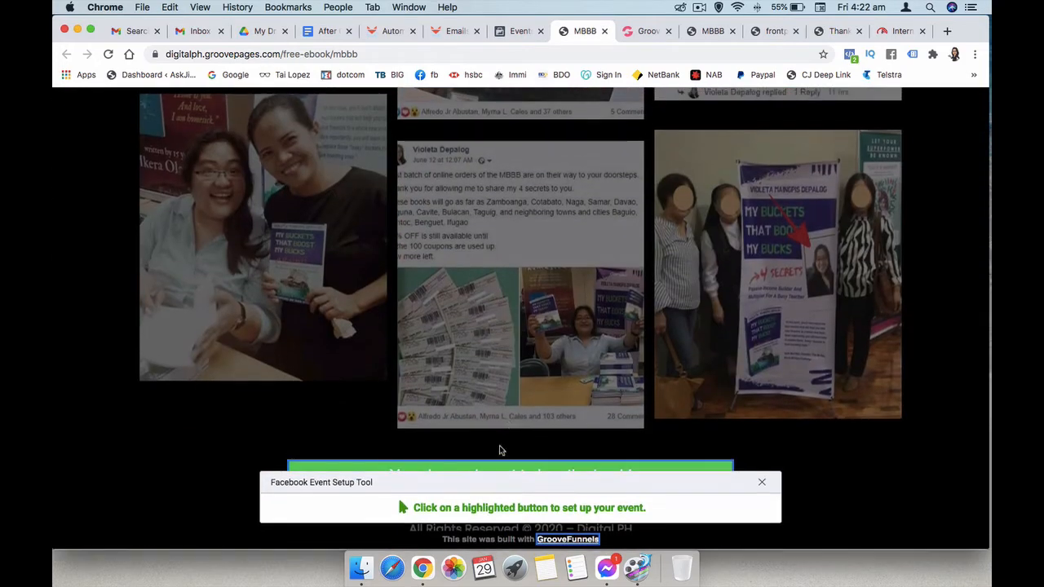
click(494, 471)
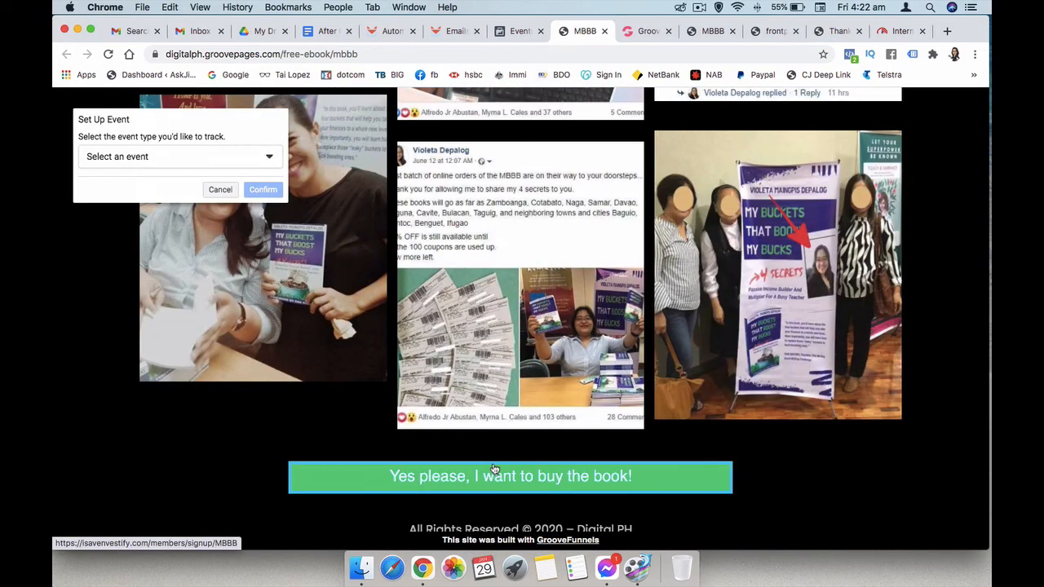
click(217, 154)
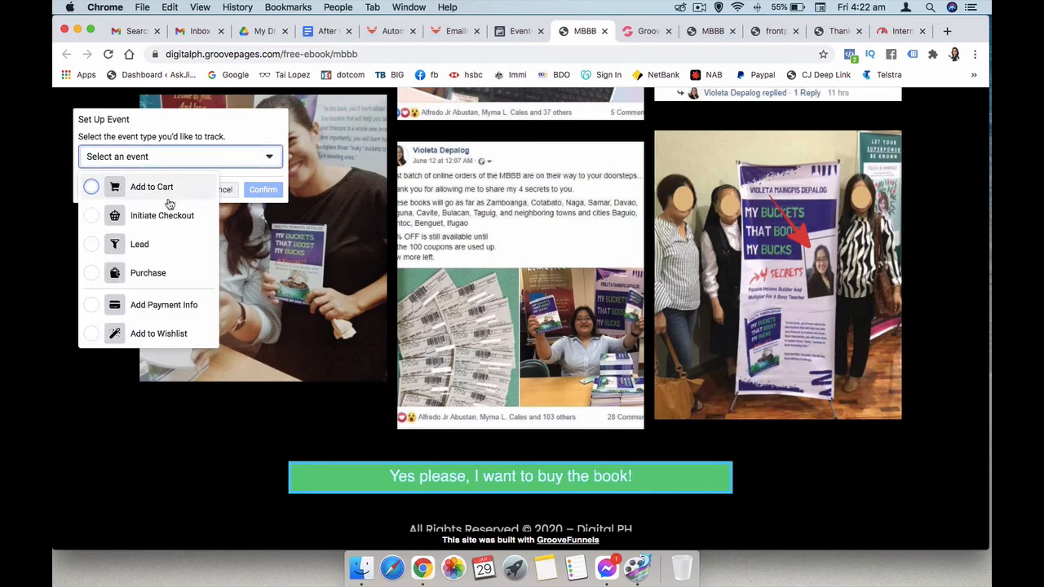
click(94, 213)
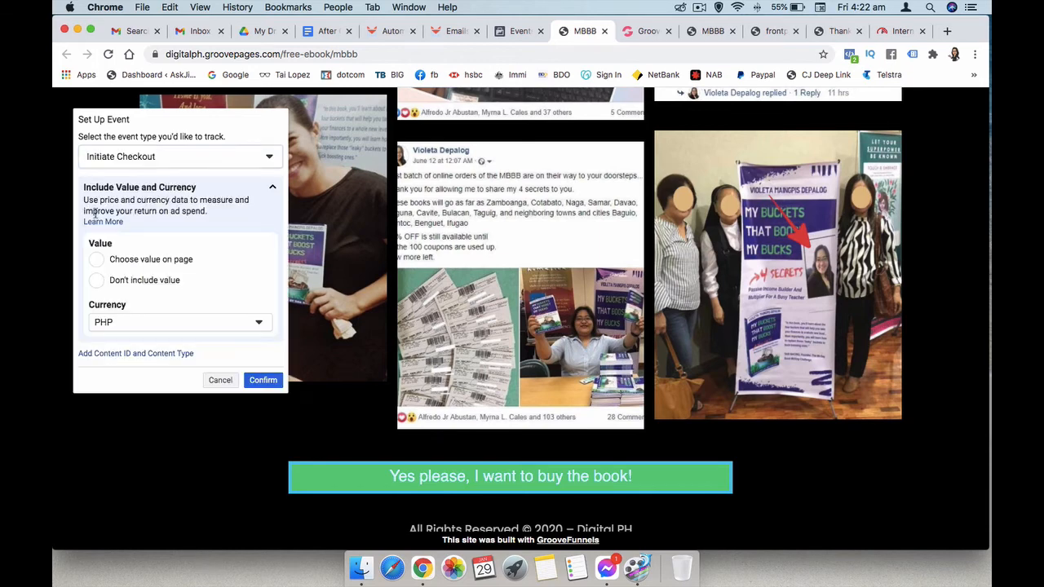
click(96, 279)
click(263, 381)
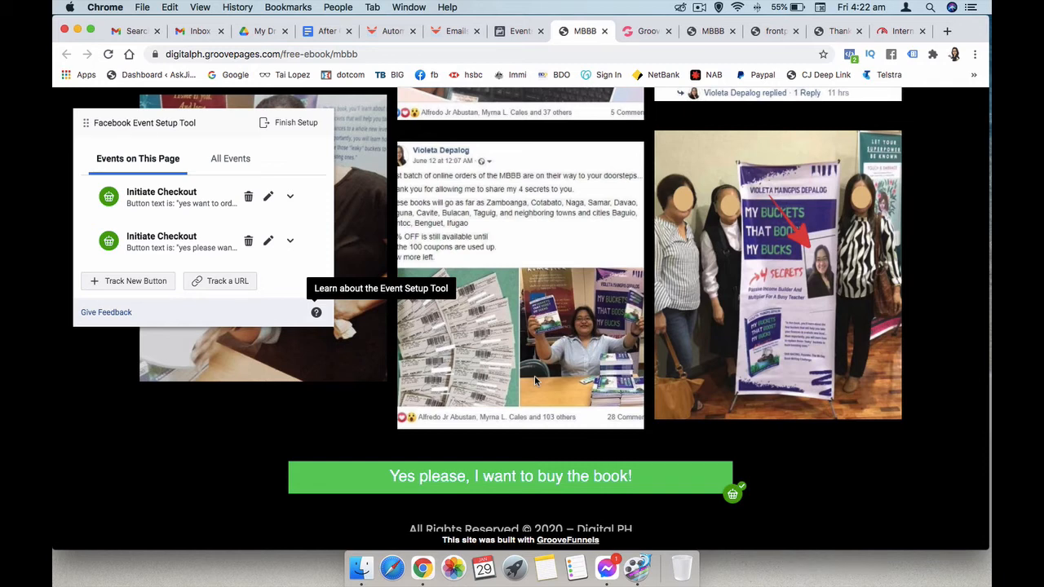
click(214, 282)
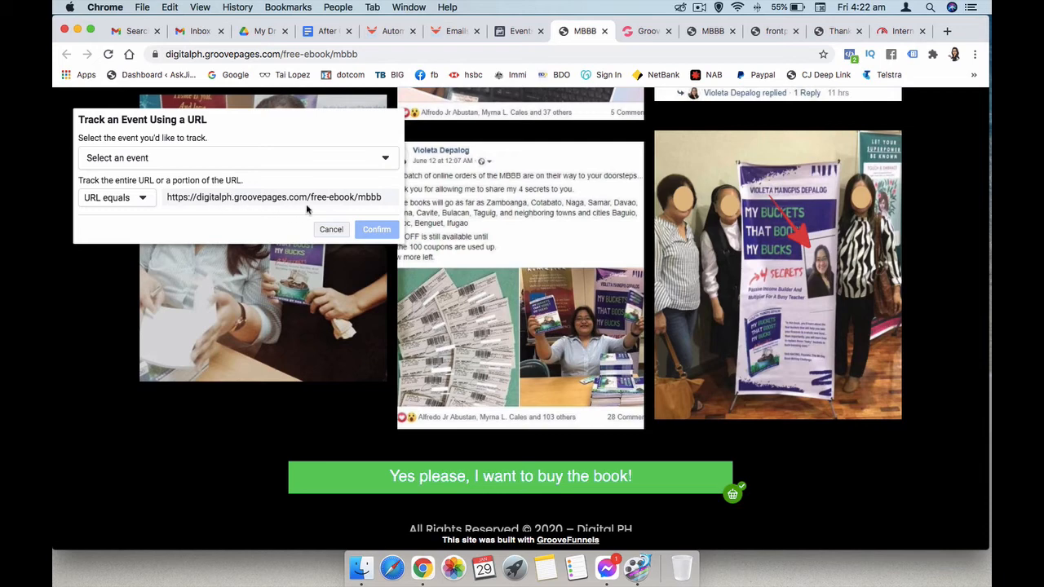
- Save a View Content event for the free-ebook/mbbb URL, no value, currency PHP
click(290, 161)
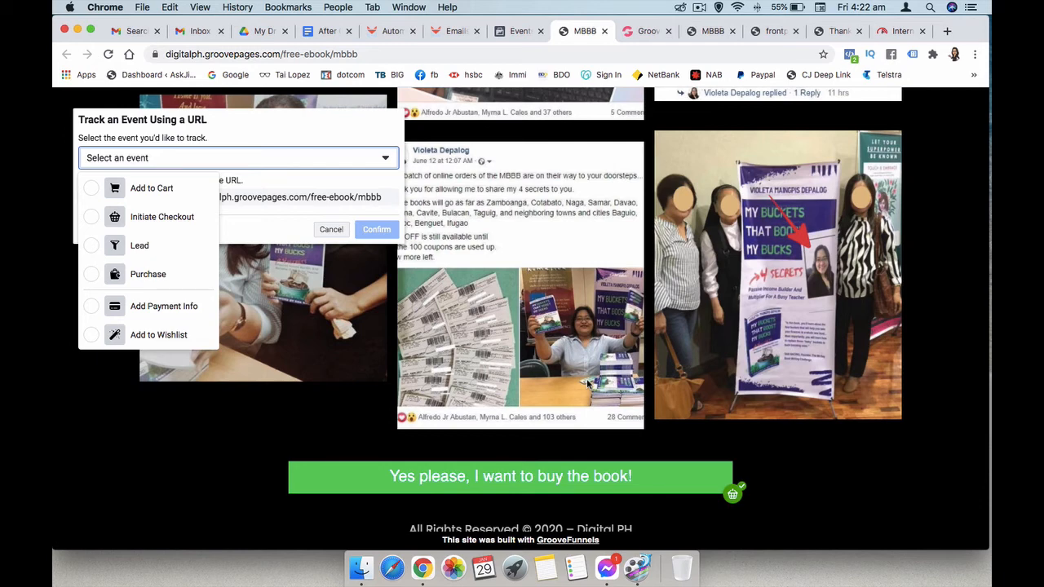
scroll(161, 258, down, 5)
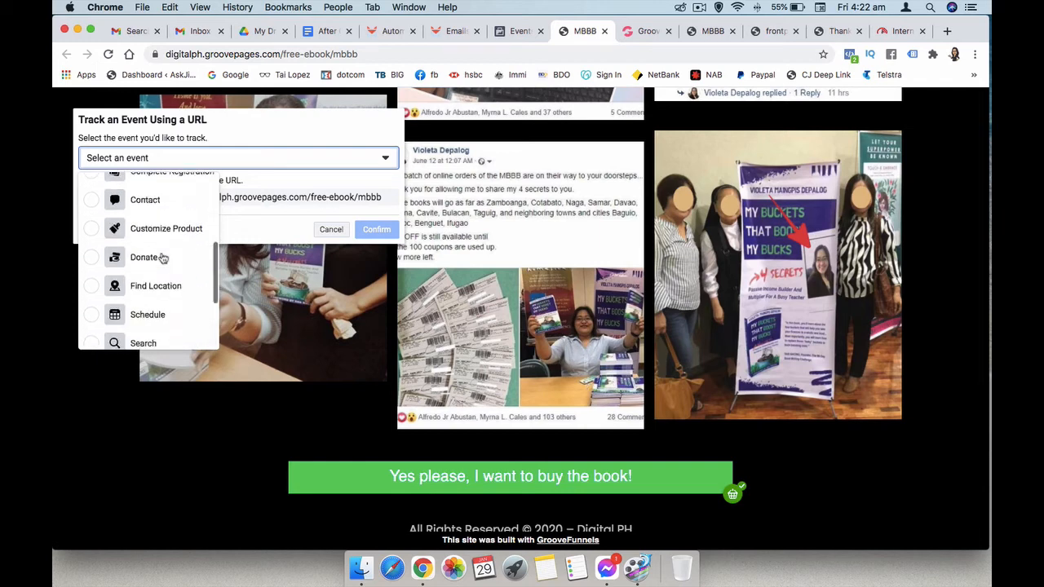
scroll(161, 257, down, 3)
click(92, 334)
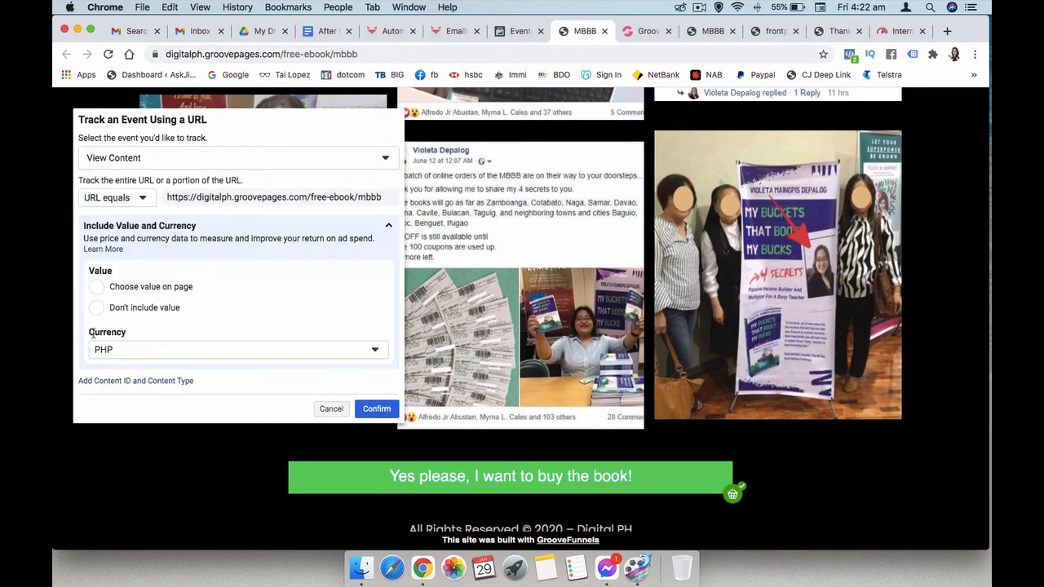
click(96, 308)
click(243, 356)
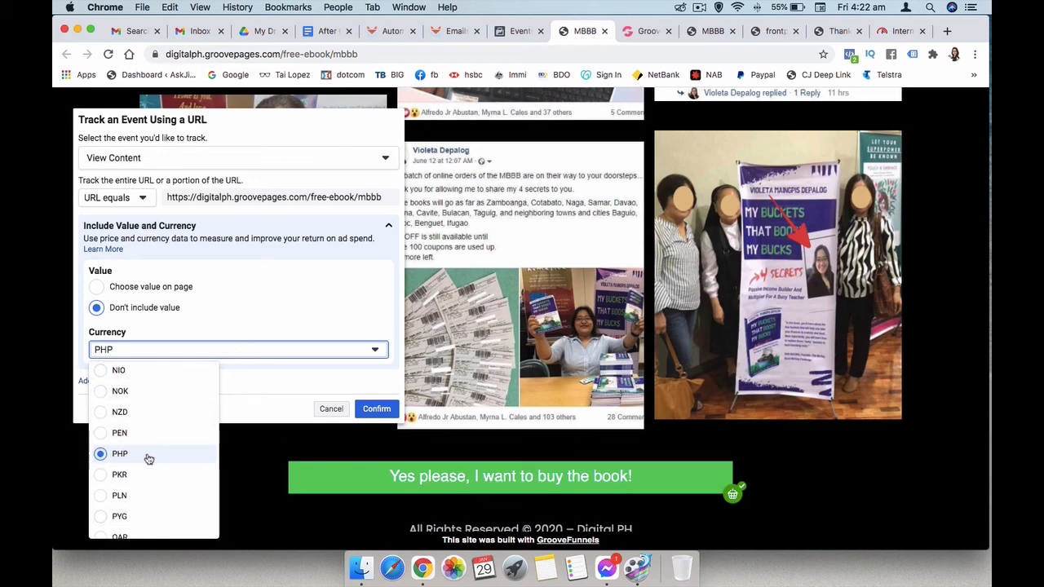
click(149, 459)
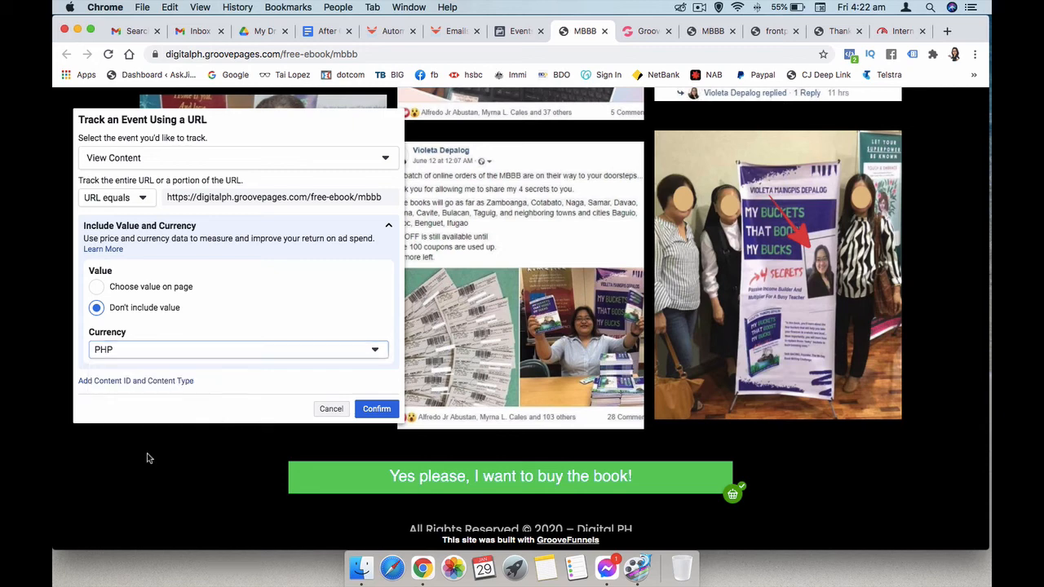
click(377, 411)
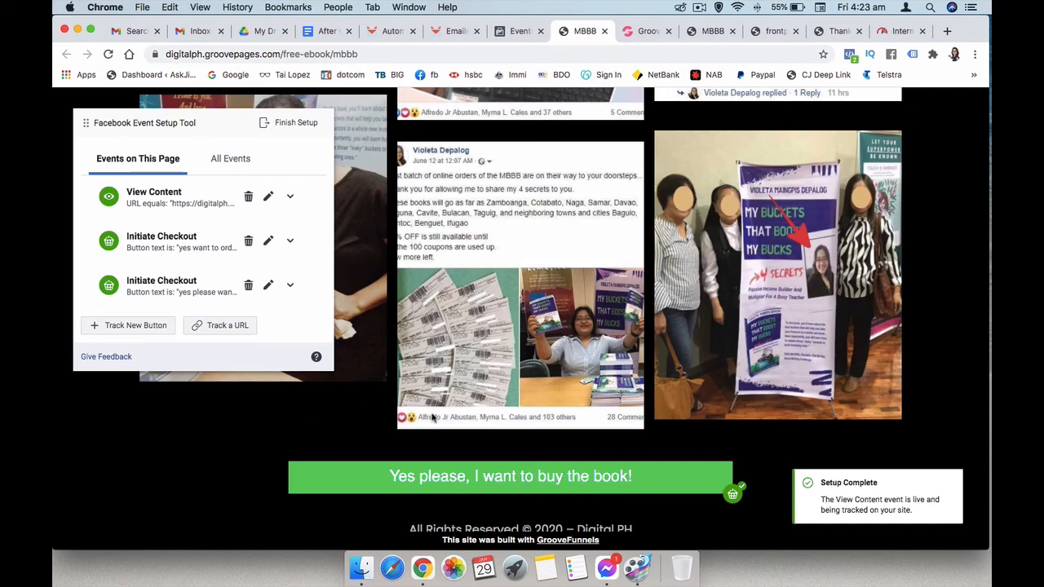
scroll(441, 416, up, 10)
scroll(443, 414, up, 15)
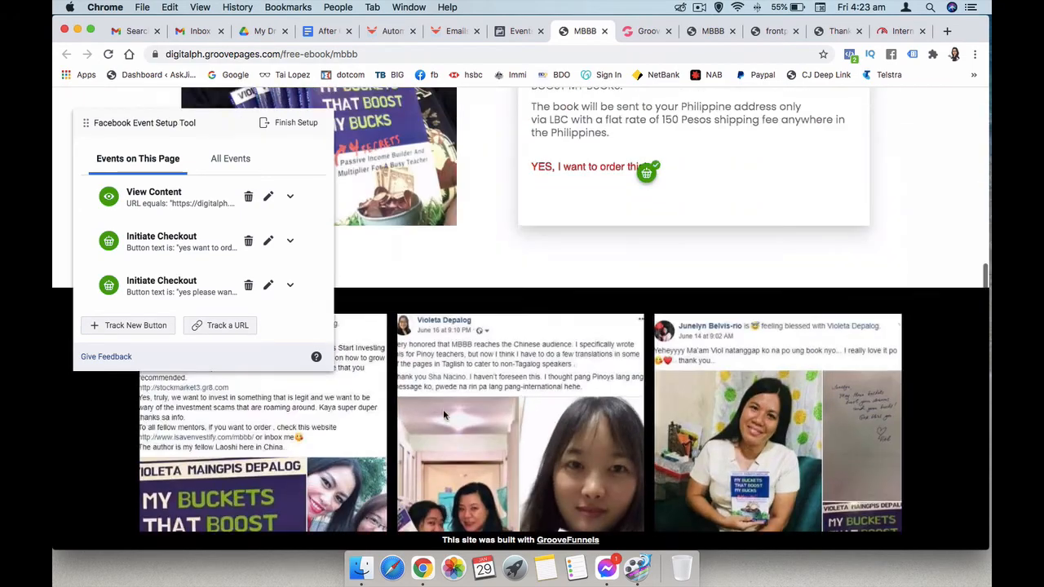
- Finish setup with the three events, rate the tool as helpful, and close the thank-you message
click(293, 123)
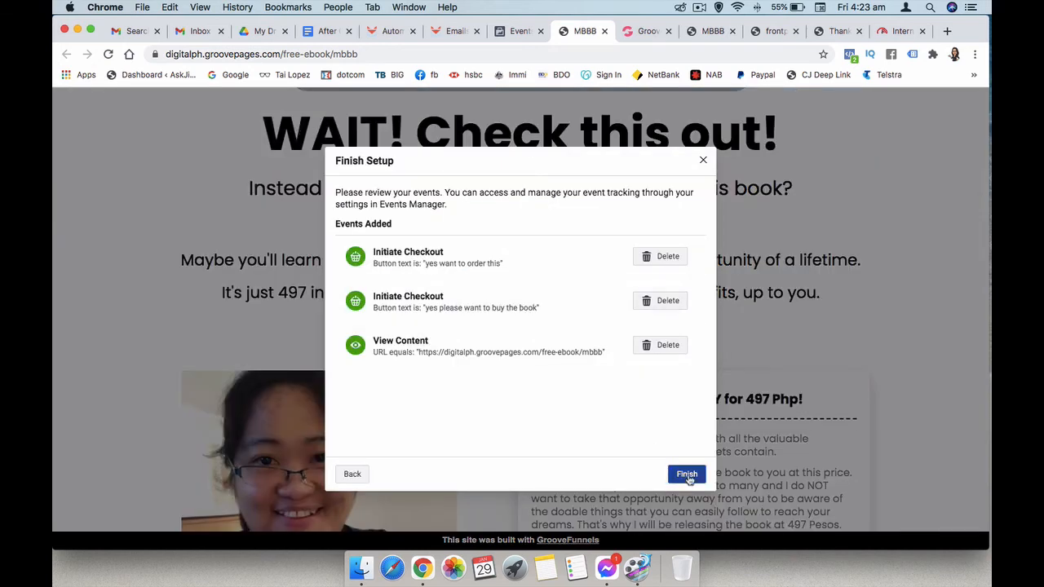
click(689, 475)
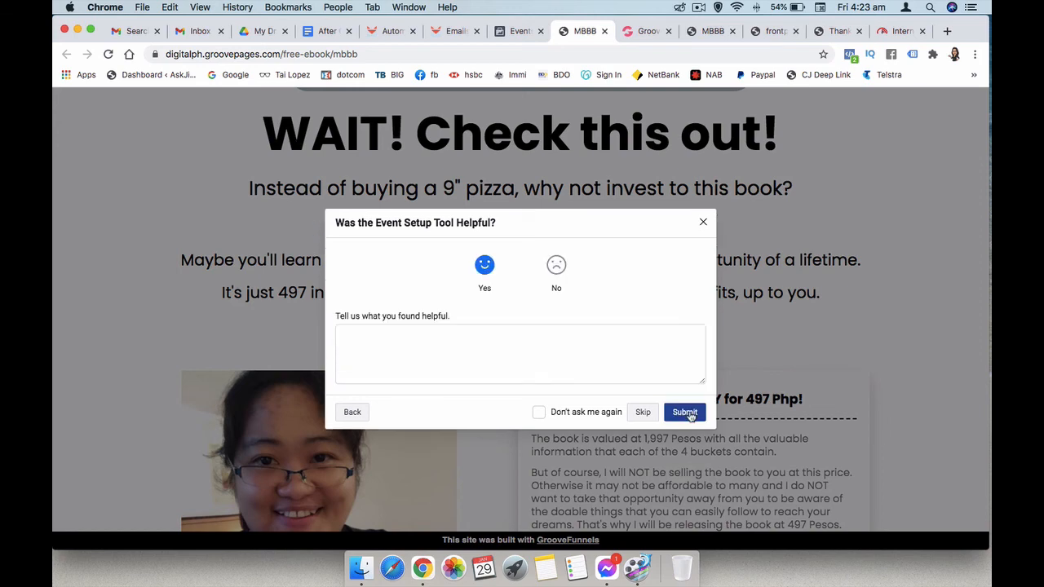
click(686, 413)
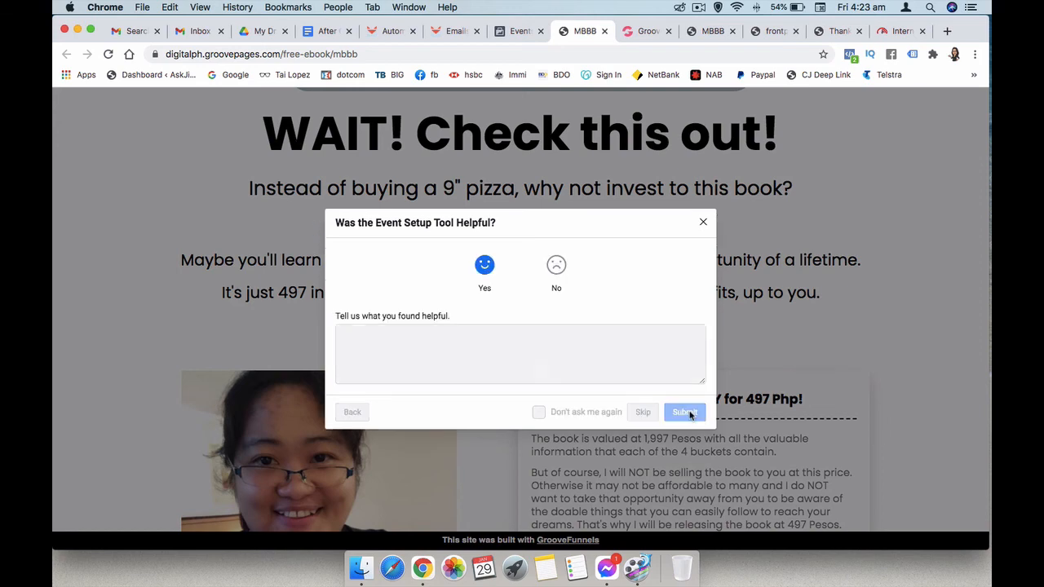
click(687, 389)
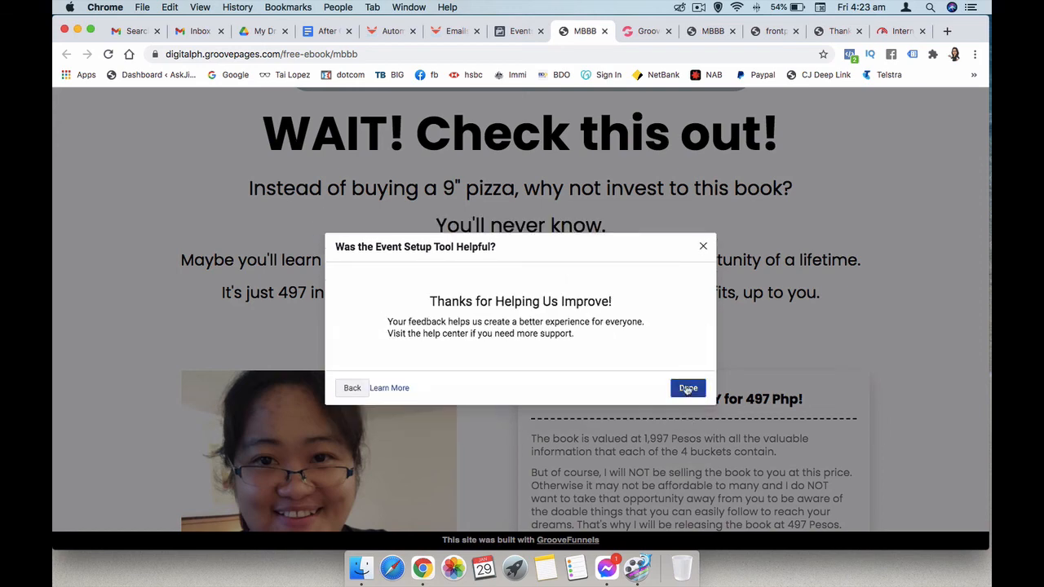